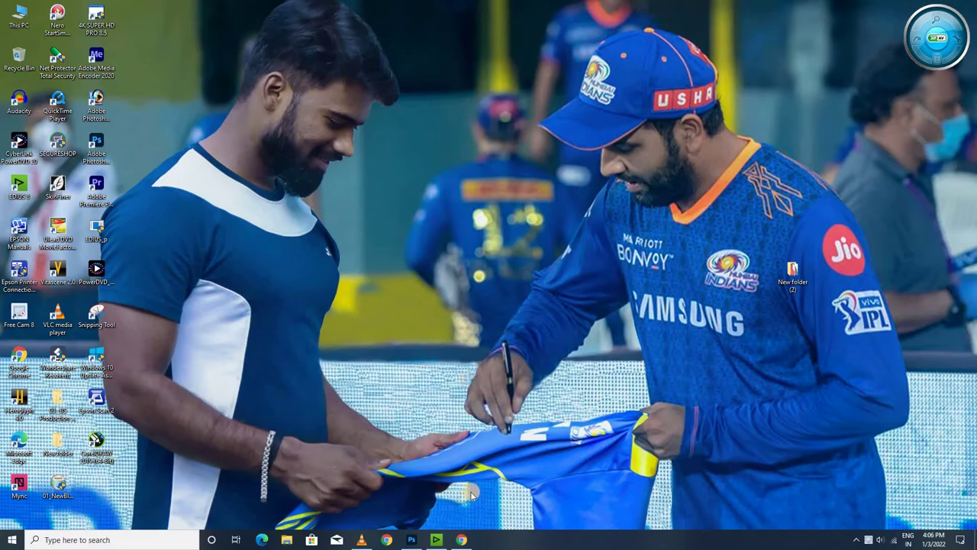
Step: Switch to the open EDIUS project and bring its bin into focus
click(436, 539)
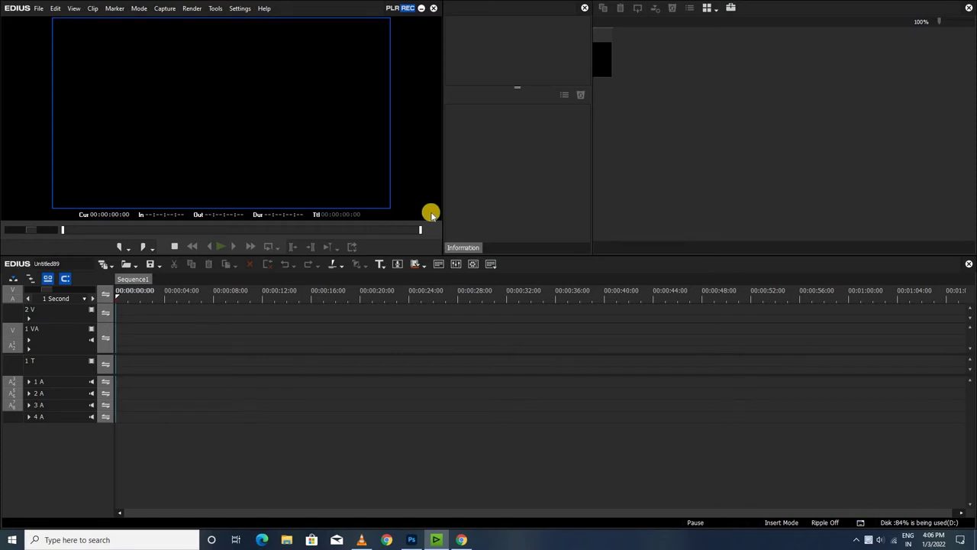
click(680, 139)
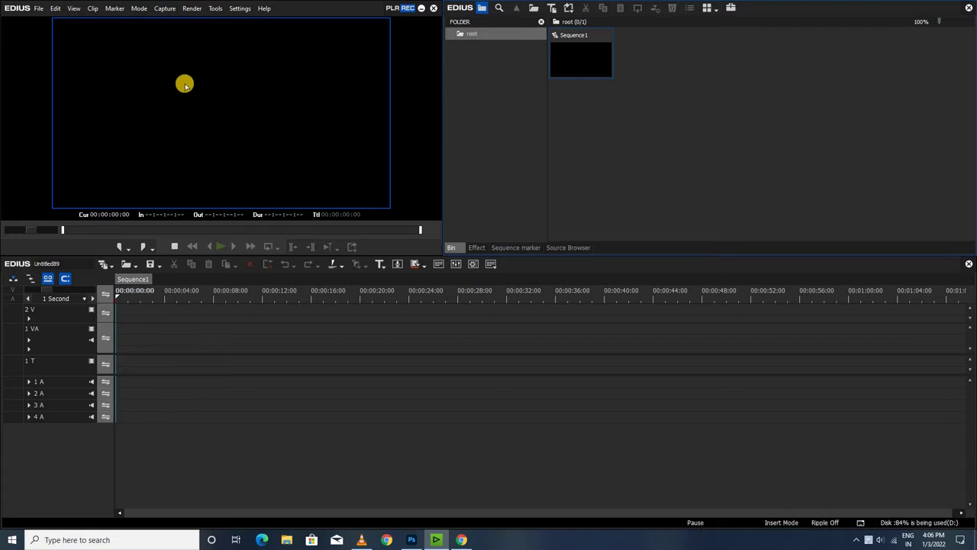
key(ctrl+a)
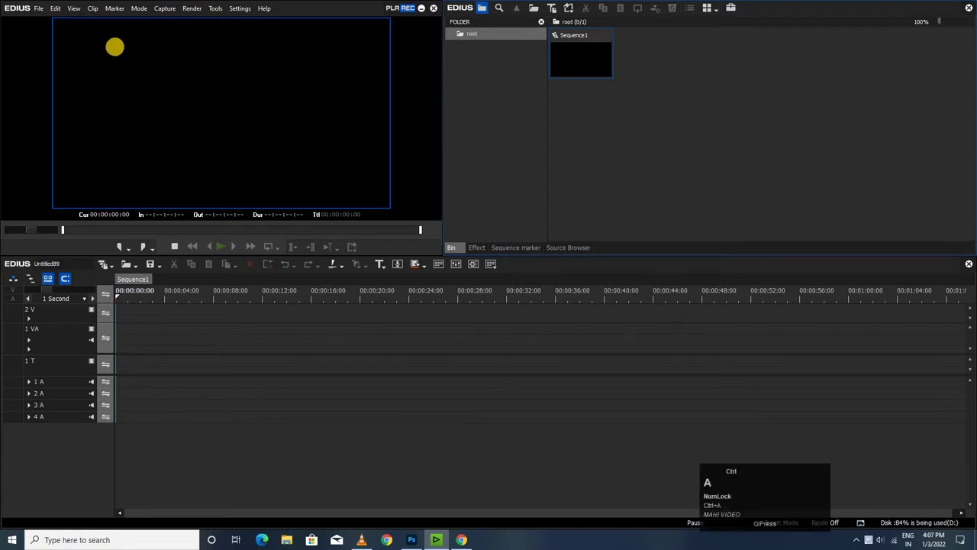
click(53, 23)
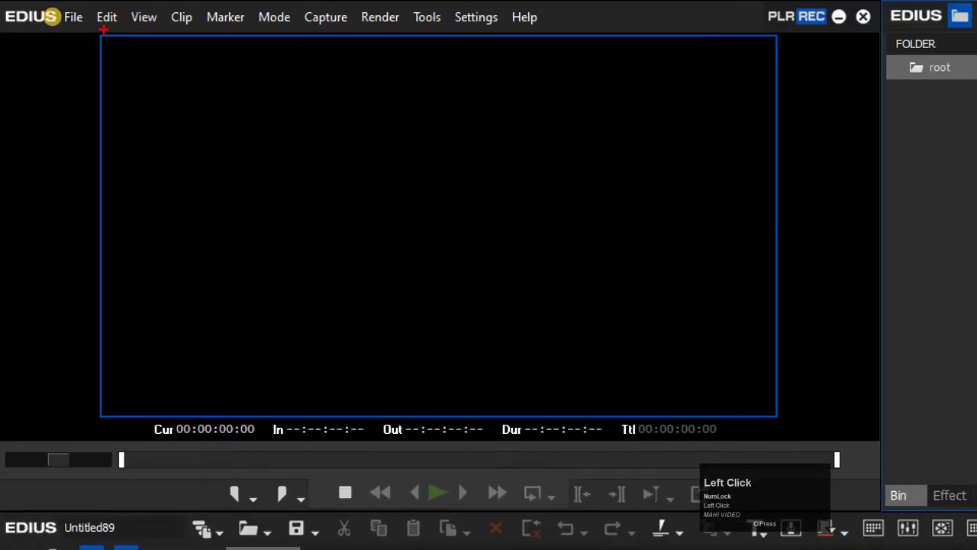
mouse_move(100, 34)
mouse_down()
mouse_move(459, 280)
mouse_move(818, 399)
mouse_move(785, 420)
mouse_up()
drag(391, 210, 392, 209)
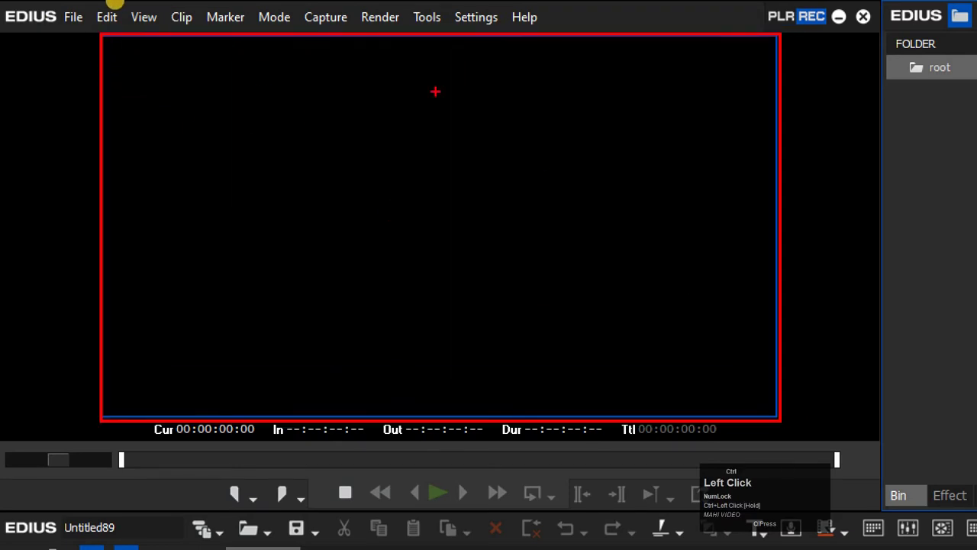
drag(322, 32, 506, 415)
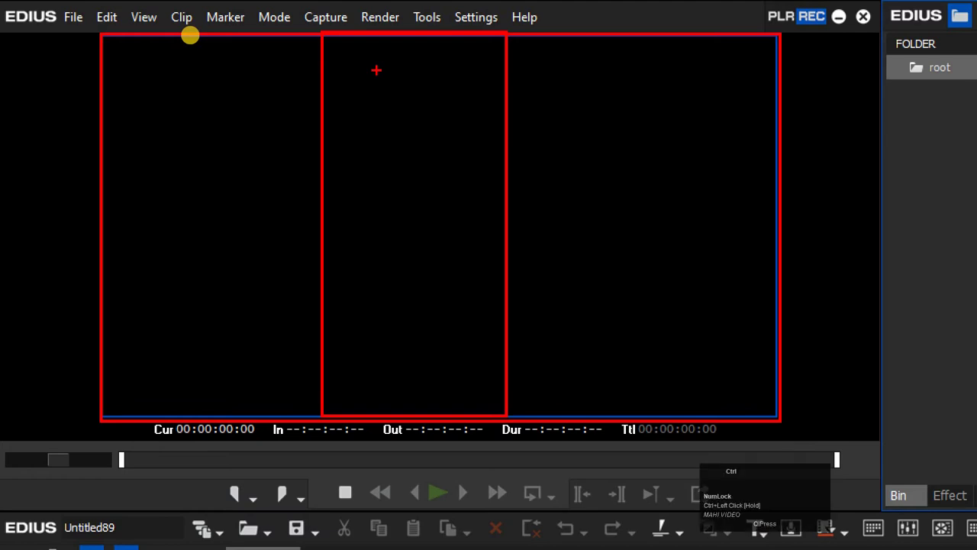
key(ctrl+a)
Step: Import the "reals 1" video, place it at the start of the 1 VA track, and set the playhead to 00:00:02:06
double_click(645, 137)
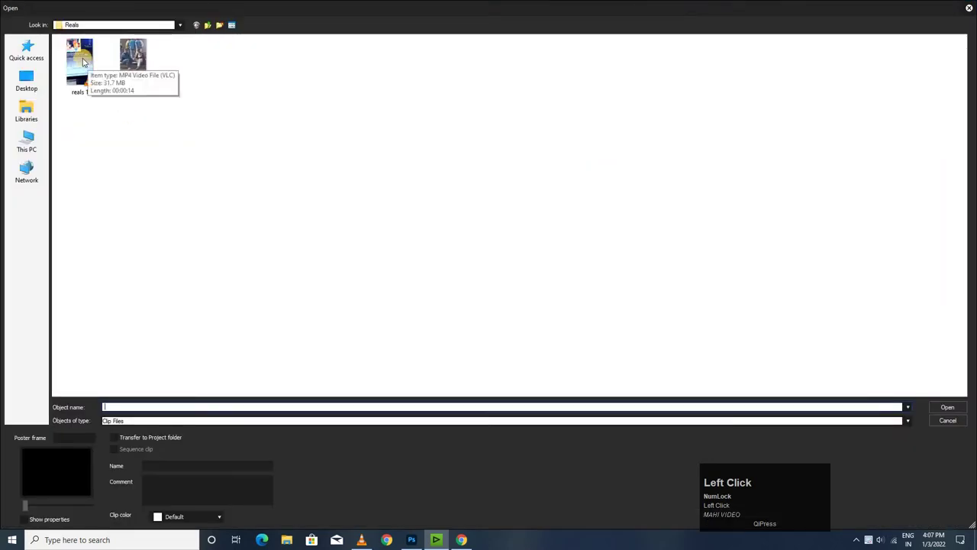
double_click(86, 63)
drag(644, 51, 126, 317)
click(142, 290)
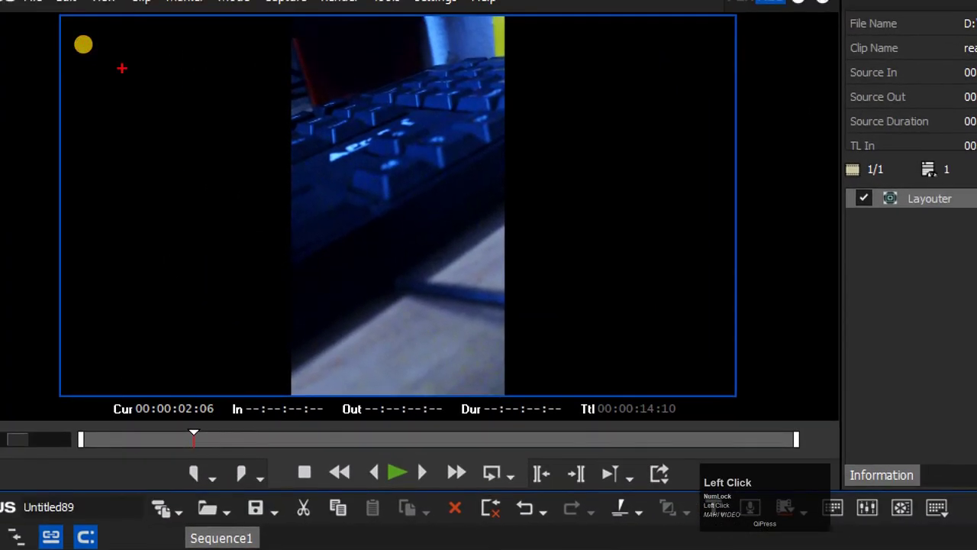
mouse_move(62, 16)
mouse_down()
mouse_move(527, 251)
mouse_move(744, 397)
mouse_up()
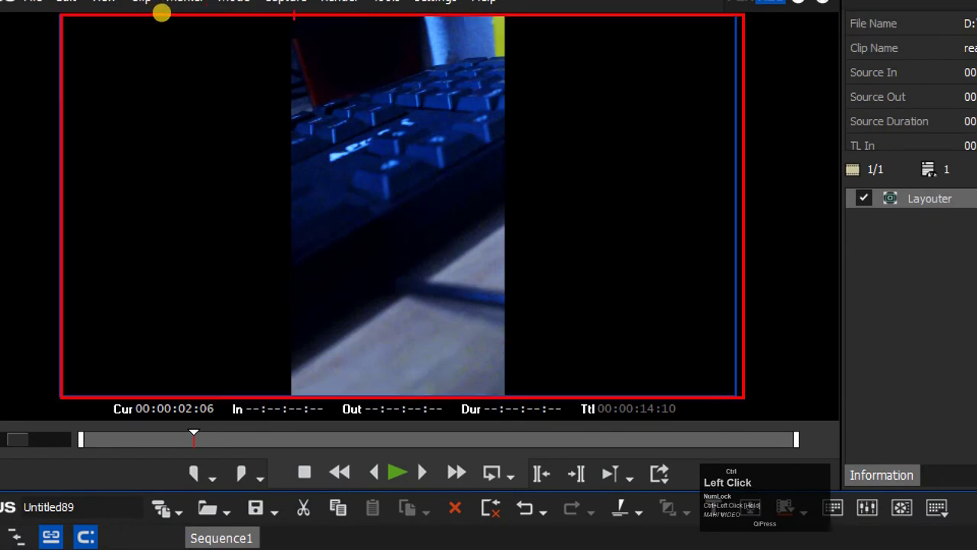
click(271, 198)
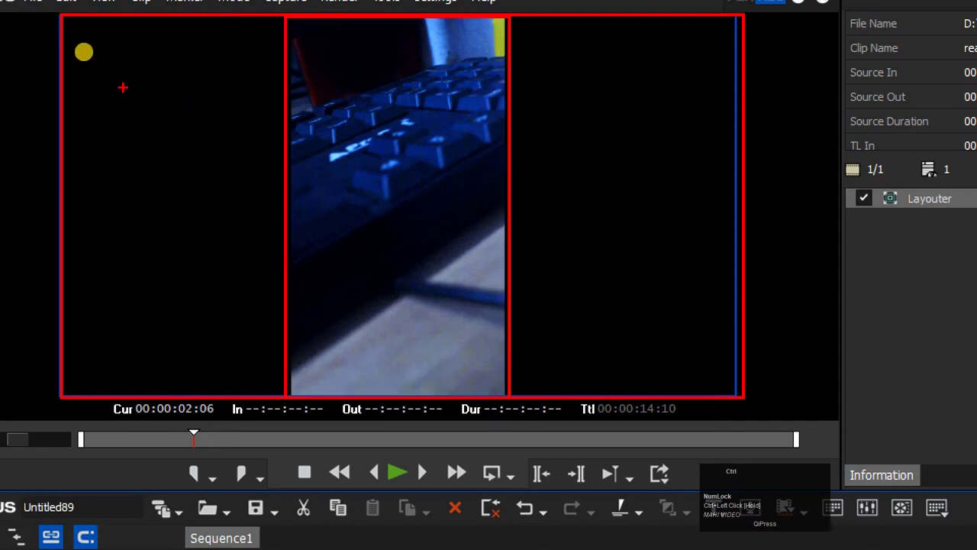
mouse_move(127, 74)
mouse_down()
mouse_move(168, 117)
mouse_move(147, 254)
mouse_move(170, 320)
mouse_up()
mouse_move(594, 48)
mouse_down()
mouse_move(609, 70)
mouse_move(616, 248)
mouse_up()
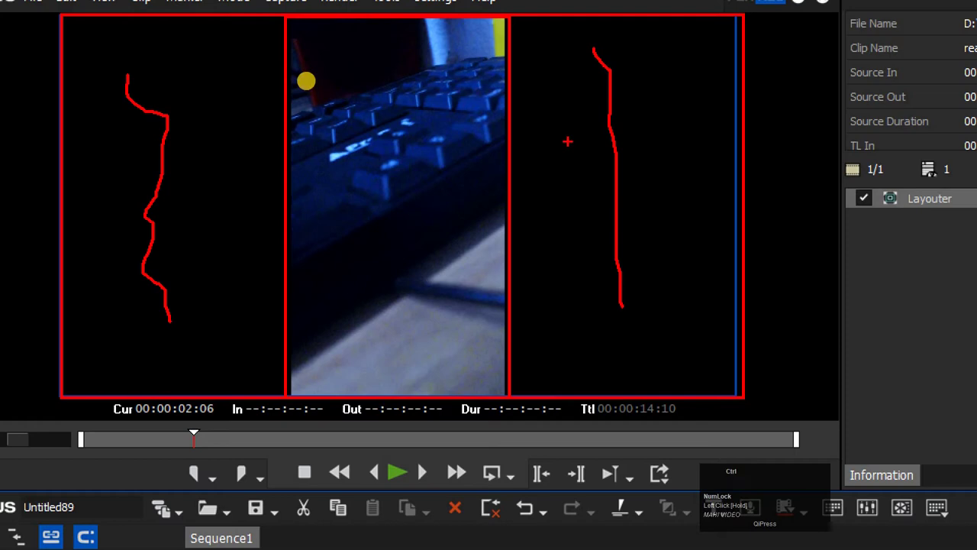
key(ctrl+a)
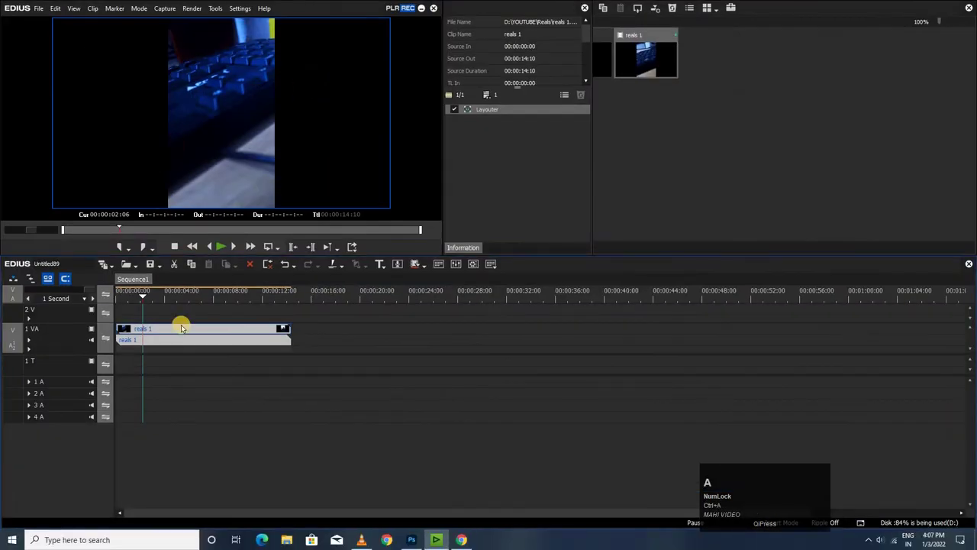
Step: Set the playhead to 00:00:03:02 and open the project preset list in the system settings
drag(140, 299, 152, 298)
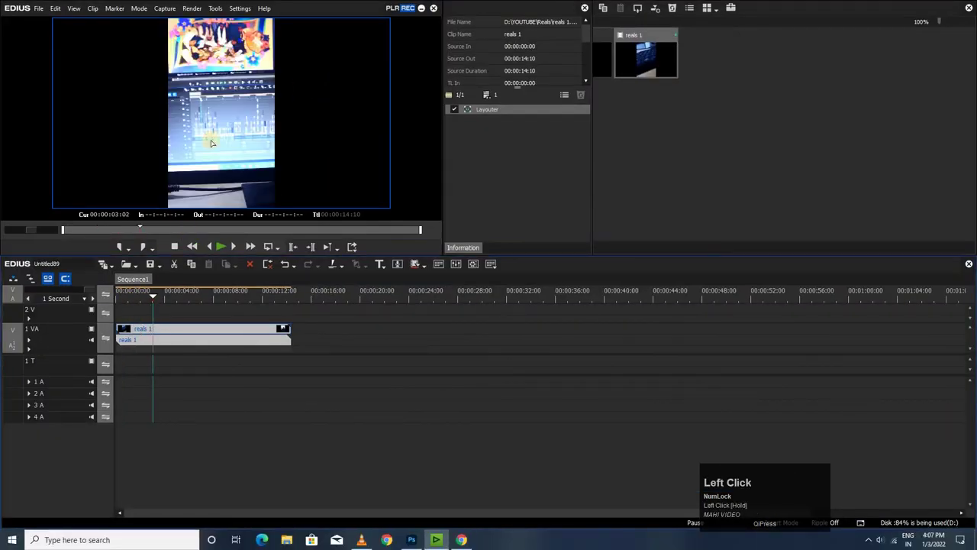
click(240, 9)
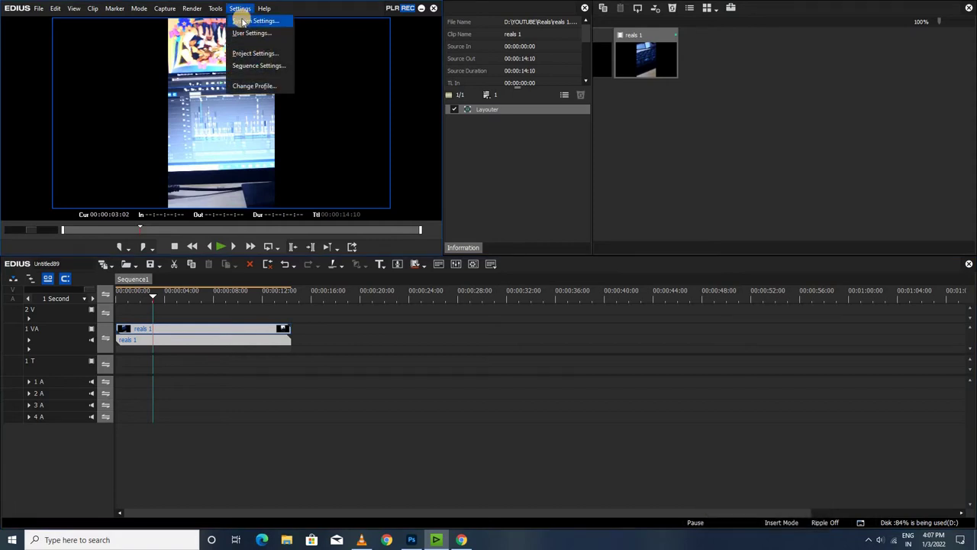
key(ctrl+a)
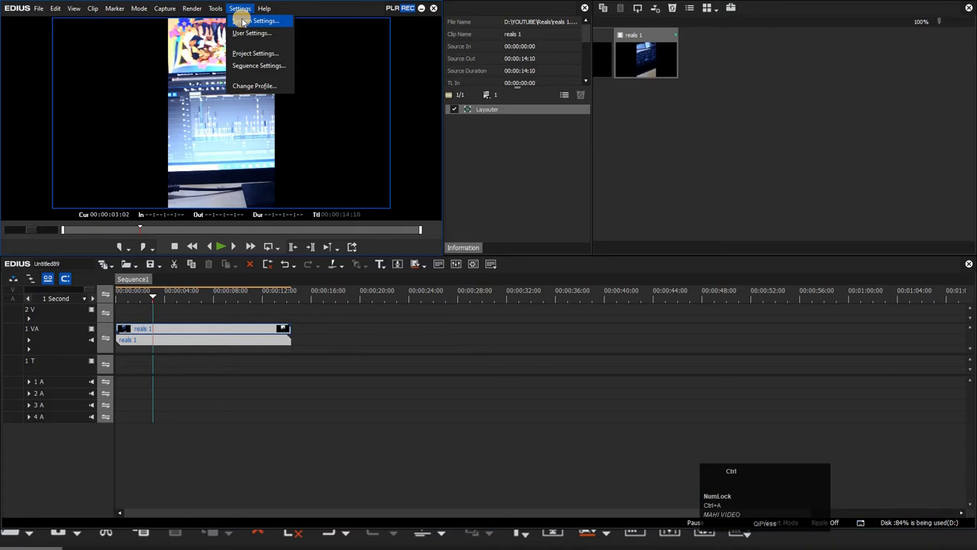
click(243, 21)
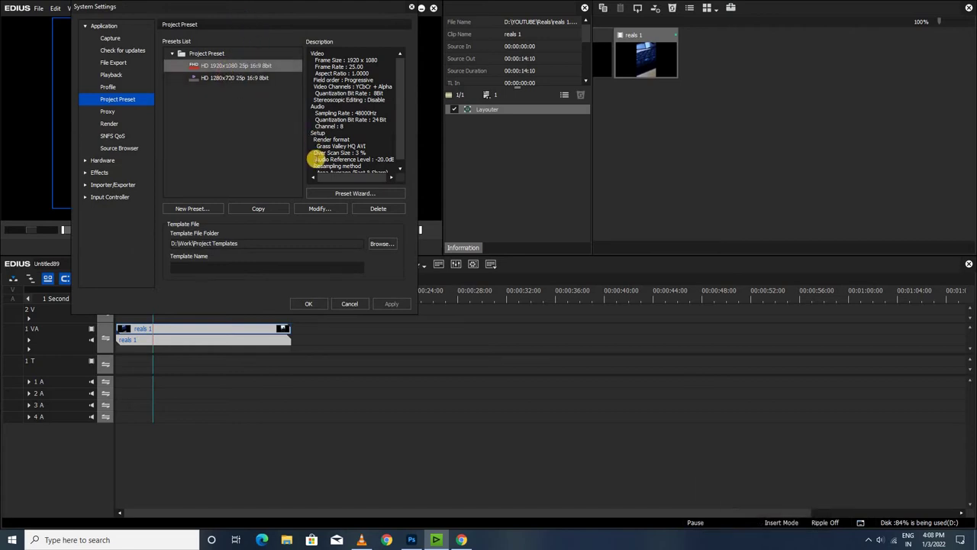
key(ctrl+a)
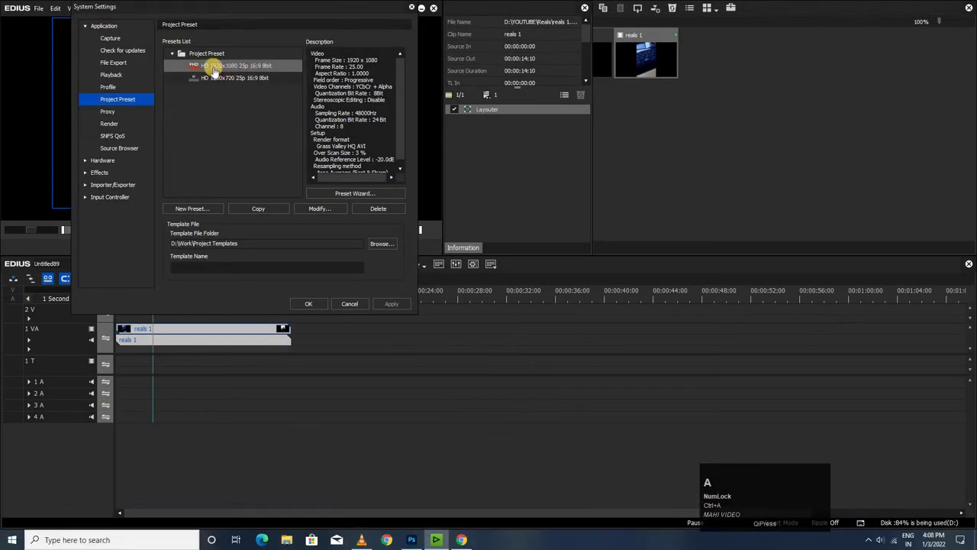
click(231, 109)
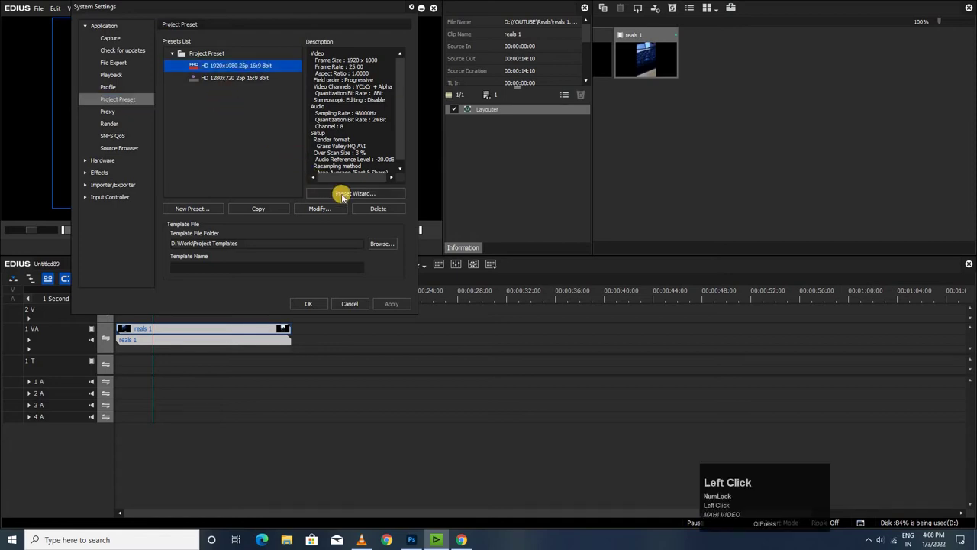
Step: Generate candidate project presets with the Preset Wizard for HD size, 25p frame rate and 8bit
click(342, 194)
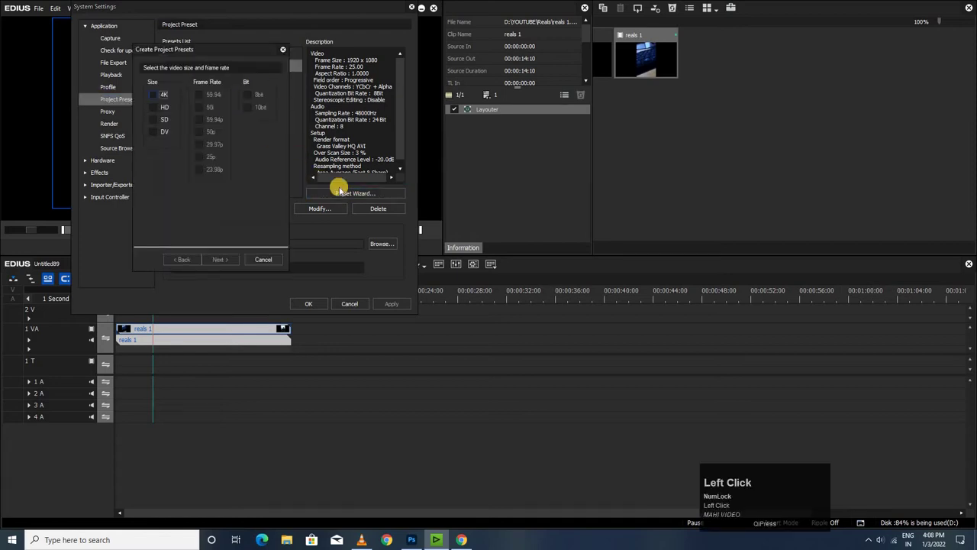
click(153, 108)
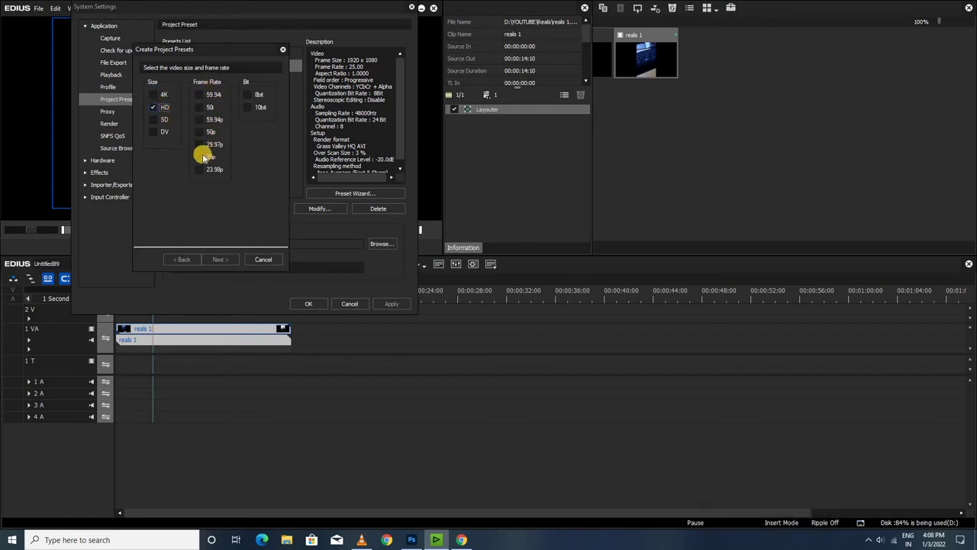
click(205, 157)
click(247, 94)
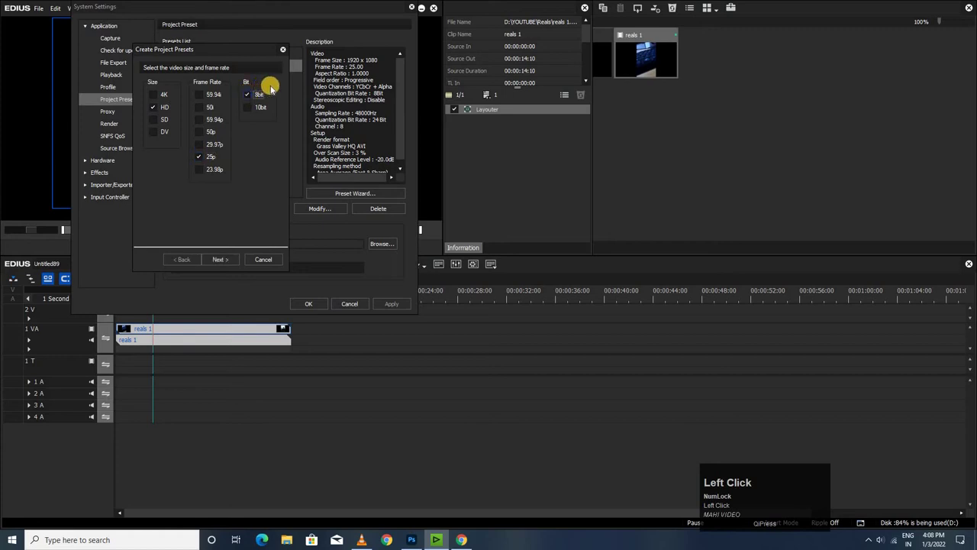
click(231, 259)
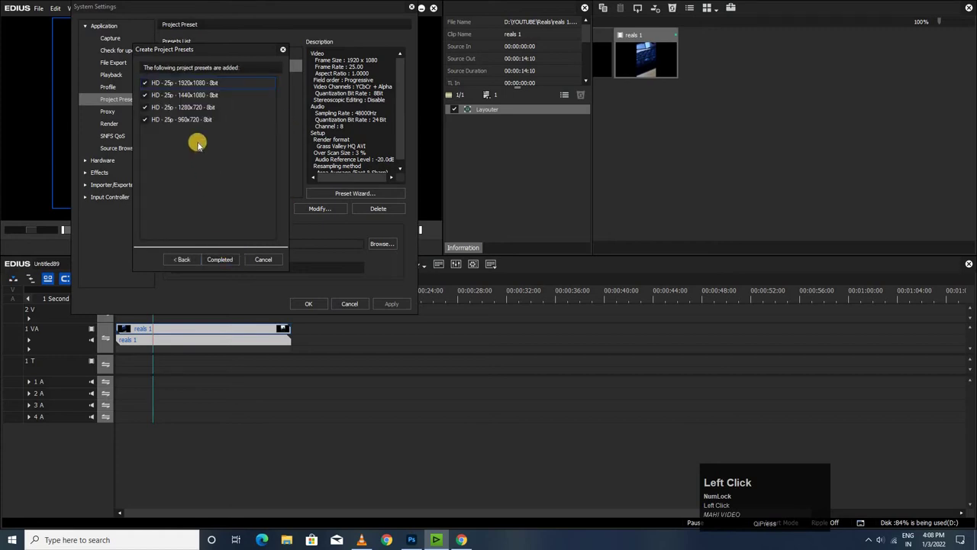
Step: Exclude all proposed presets except HD 25p 1440x1080 8bit and complete the wizard
click(144, 82)
click(145, 106)
click(145, 119)
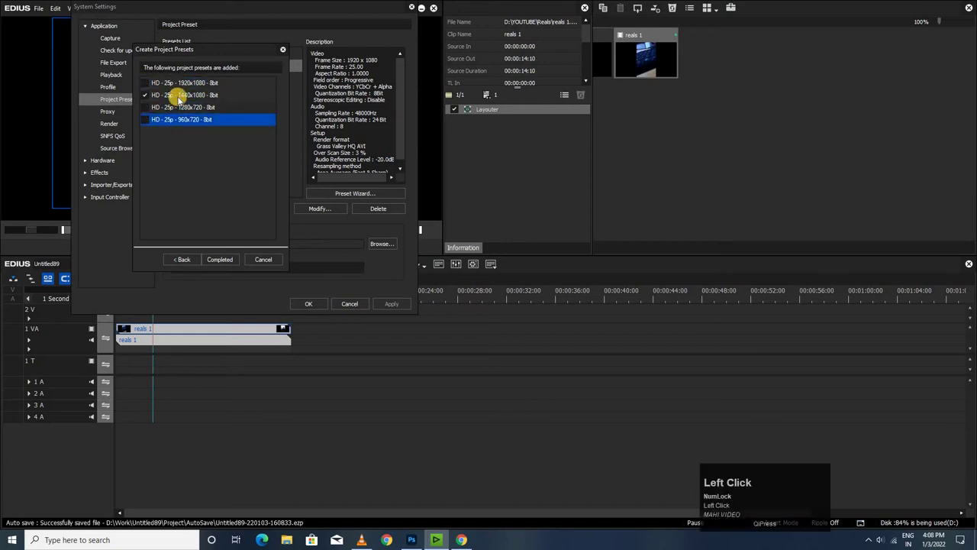
click(186, 96)
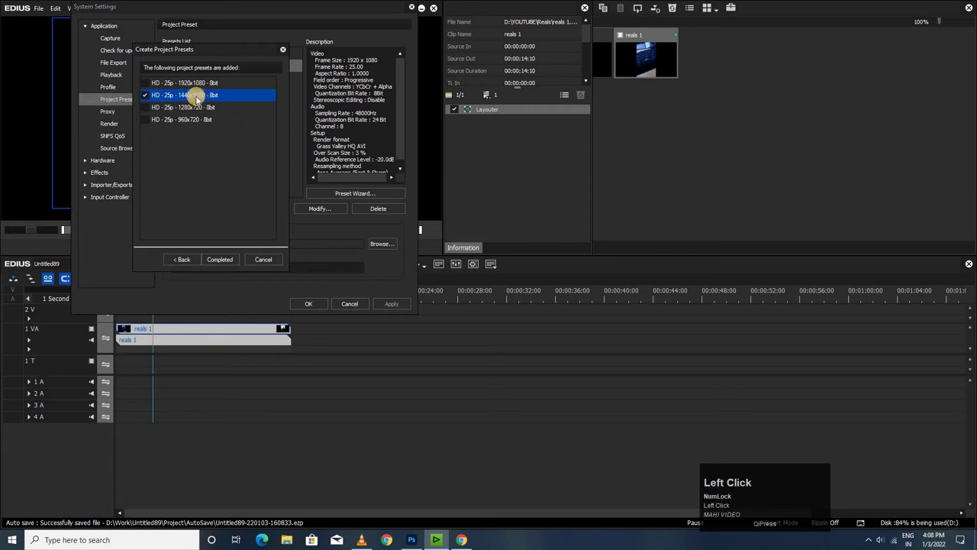
click(214, 261)
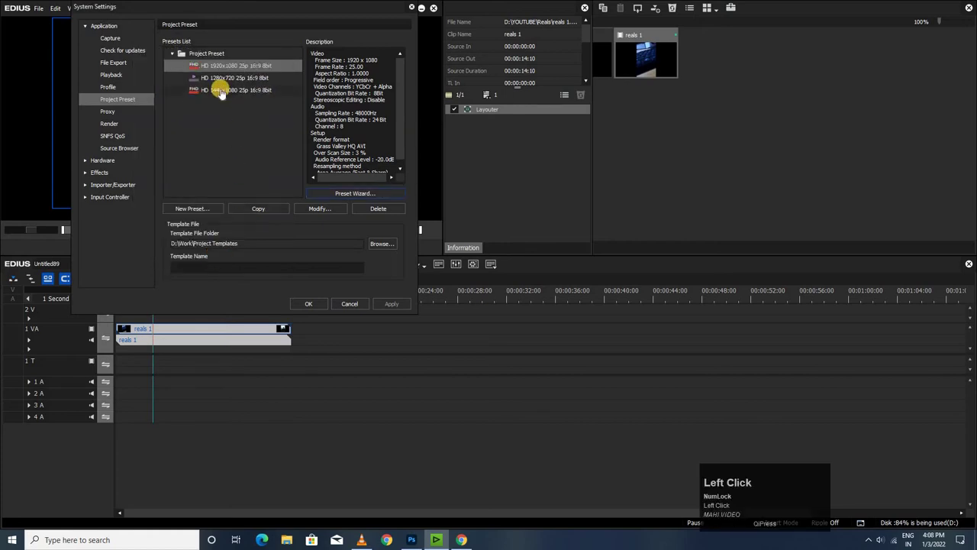
click(220, 90)
click(216, 67)
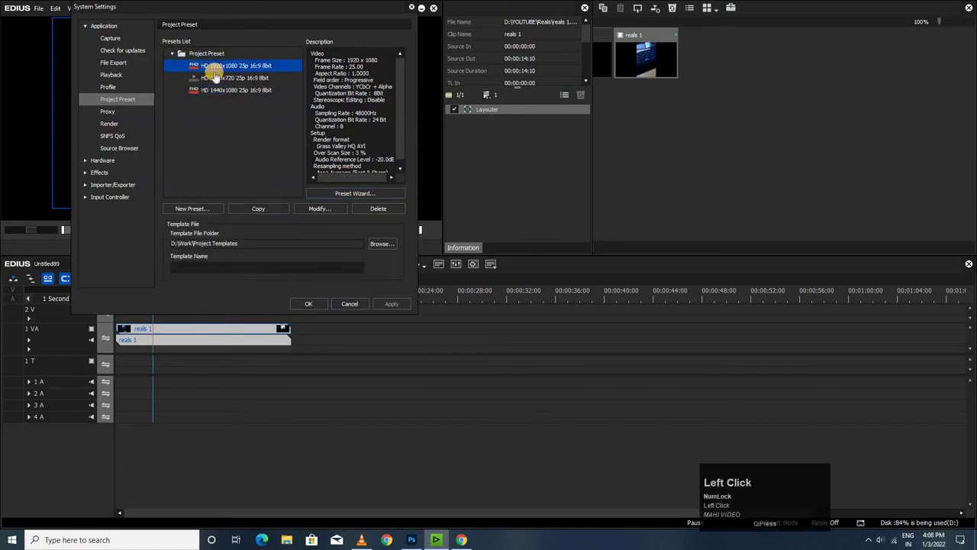
key(ctrl+a)
click(199, 65)
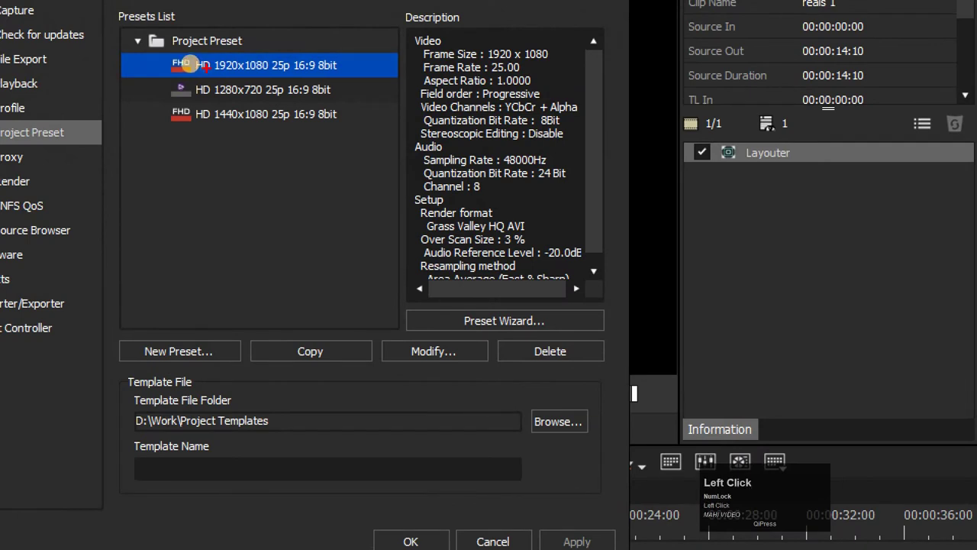
mouse_move(181, 62)
mouse_down()
mouse_move(280, 81)
mouse_move(187, 84)
mouse_move(226, 119)
mouse_move(337, 129)
mouse_up()
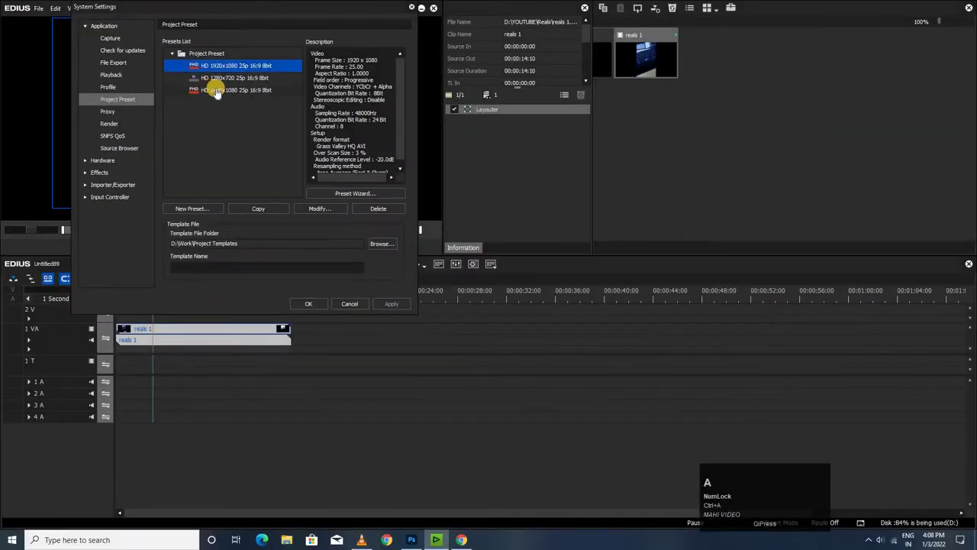
Step: Open the HD 1440x1080 25p 16:9 8bit preset for modification and set a custom frame size of 1080 x 1920
click(225, 116)
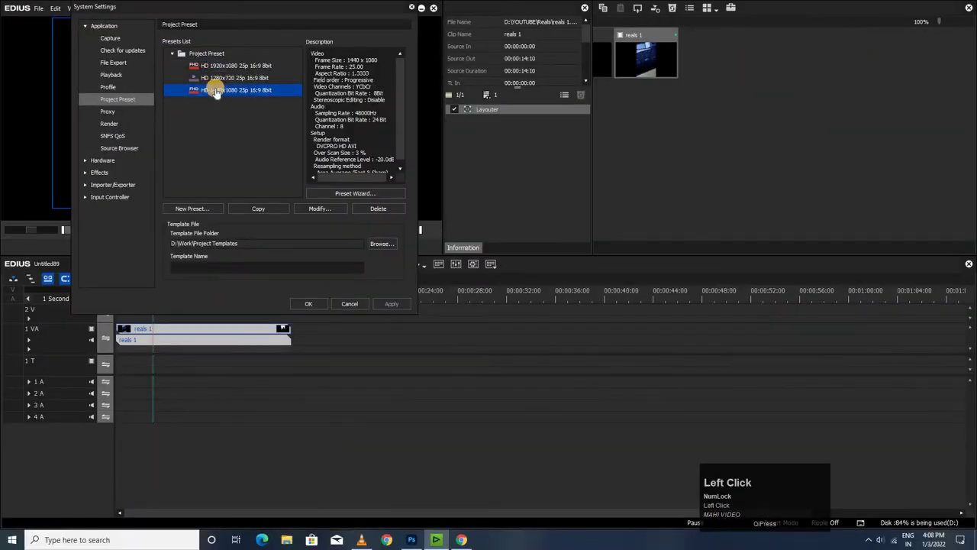
double_click(216, 91)
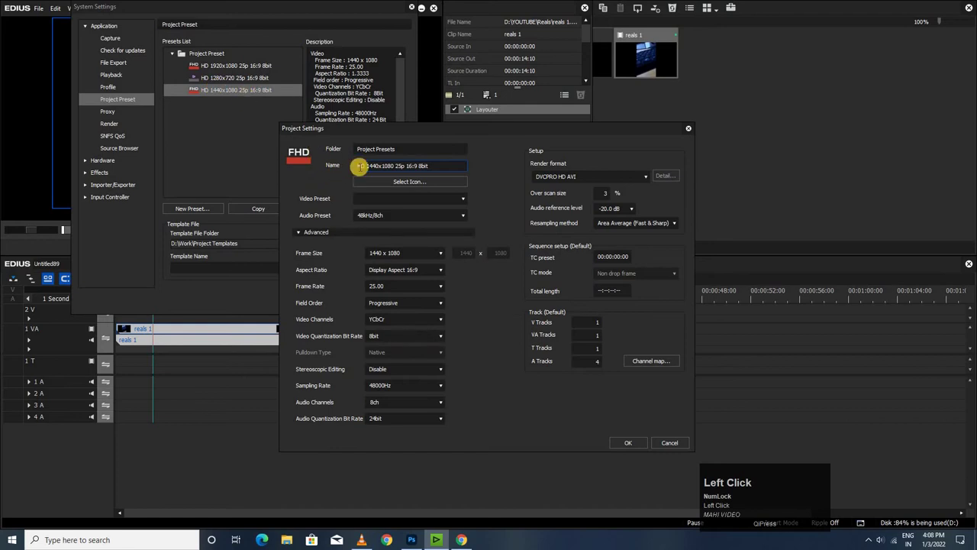
click(400, 254)
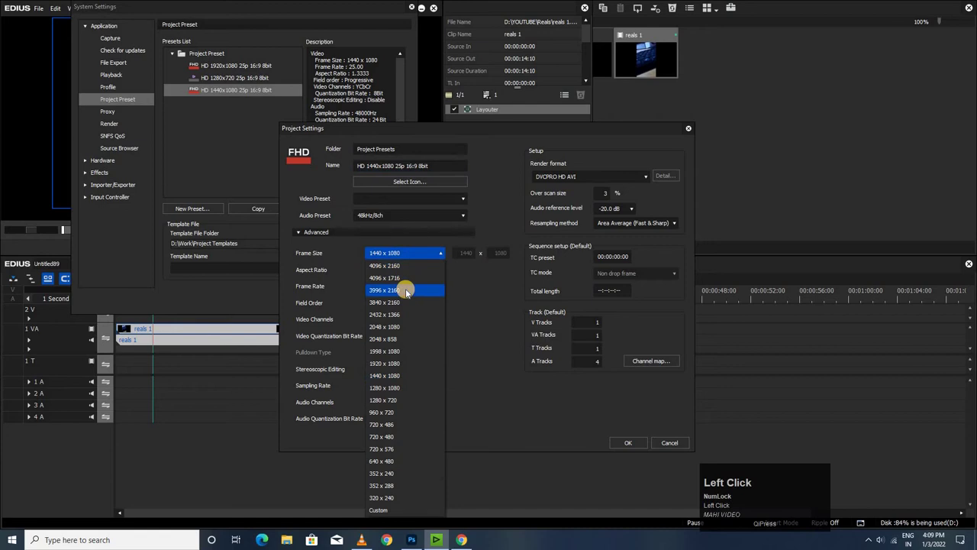
click(381, 510)
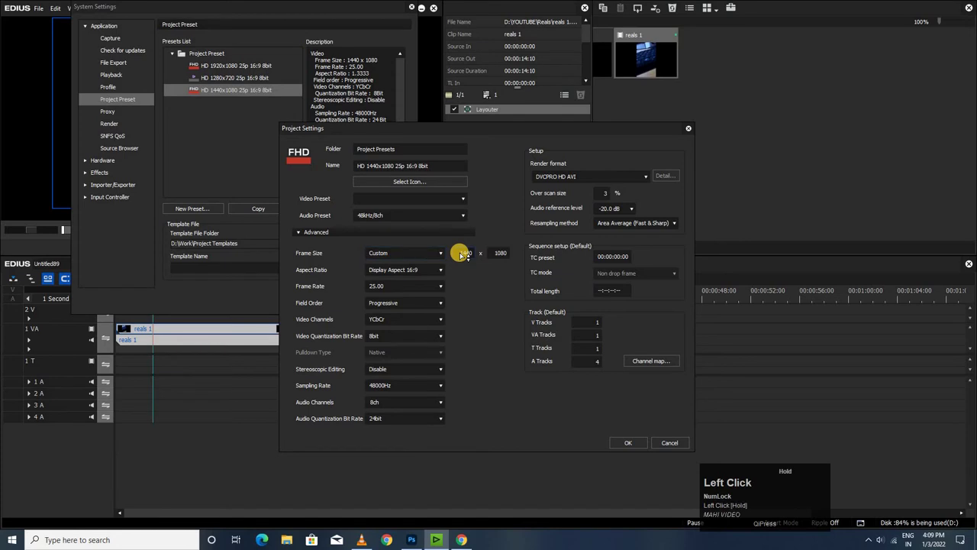
drag(468, 254, 485, 254)
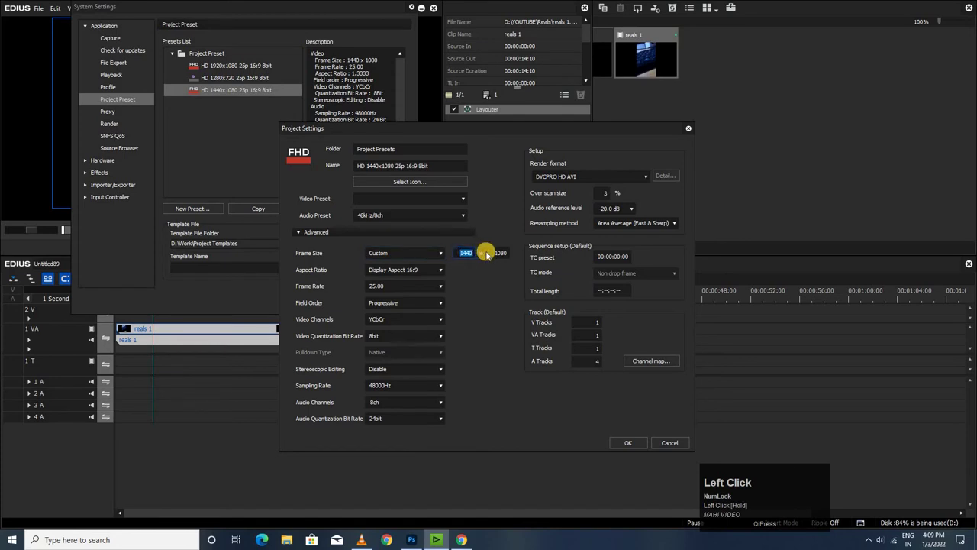
text(1080)
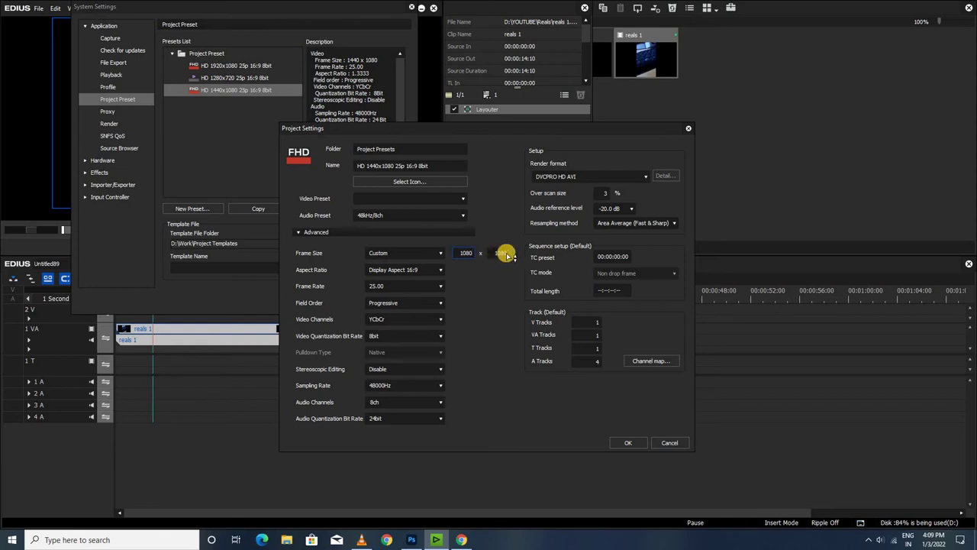
drag(497, 255, 512, 255)
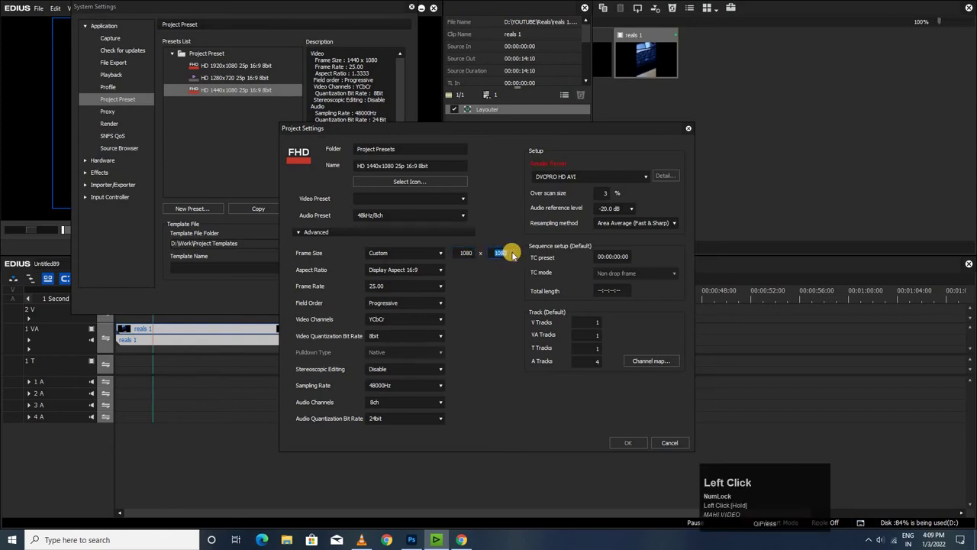
text(1920)
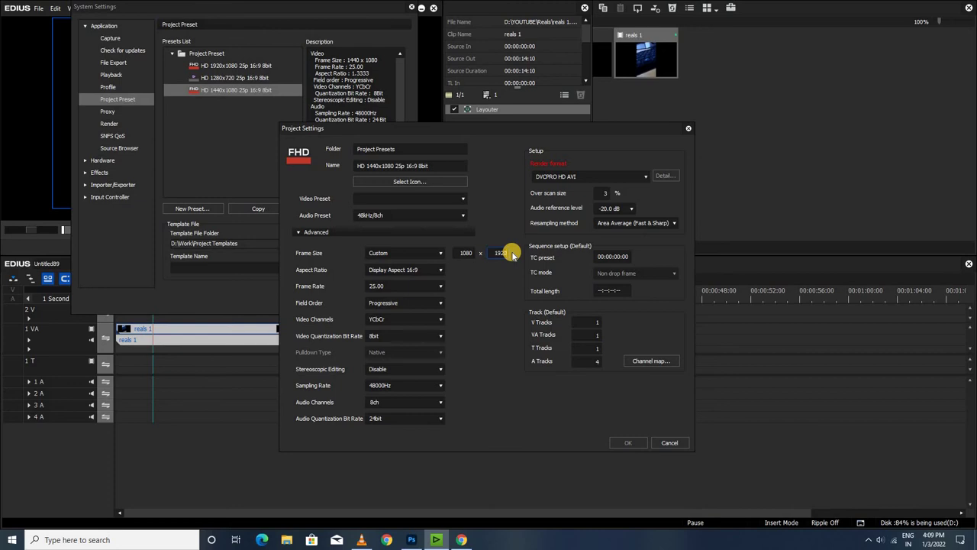
Step: Set the preset's aspect ratio to Pixel Aspect 1:1 and render format to Grass Valley HQX SuperFine, then save the system settings
click(402, 271)
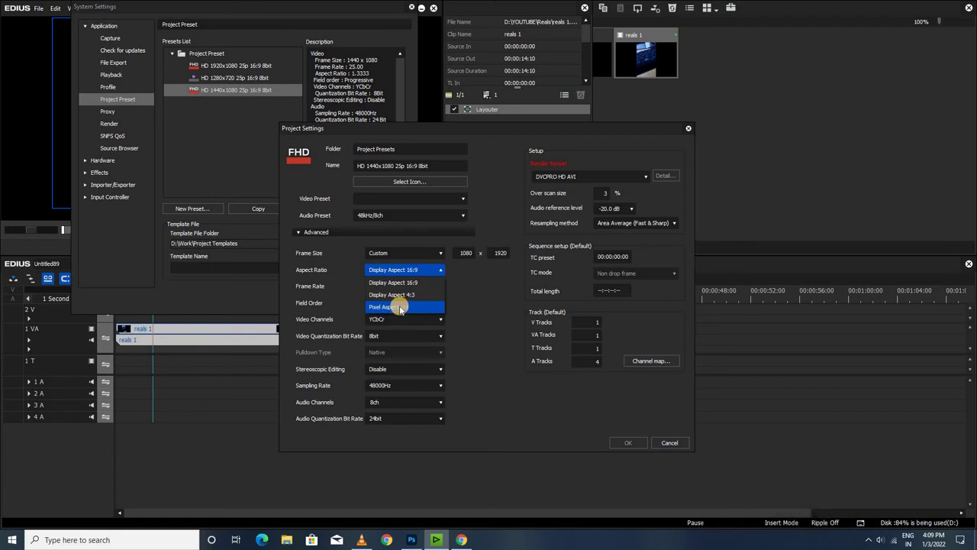
click(400, 307)
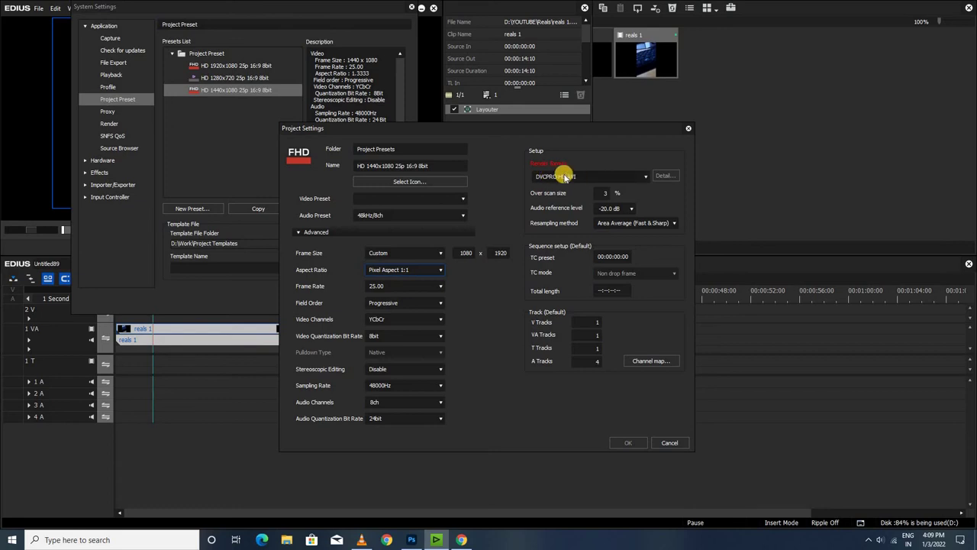
click(565, 177)
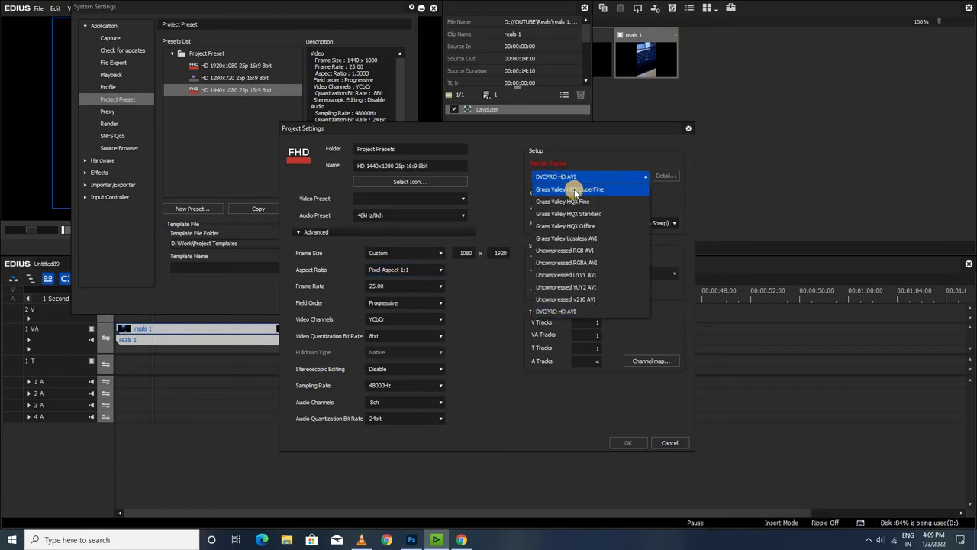
click(571, 190)
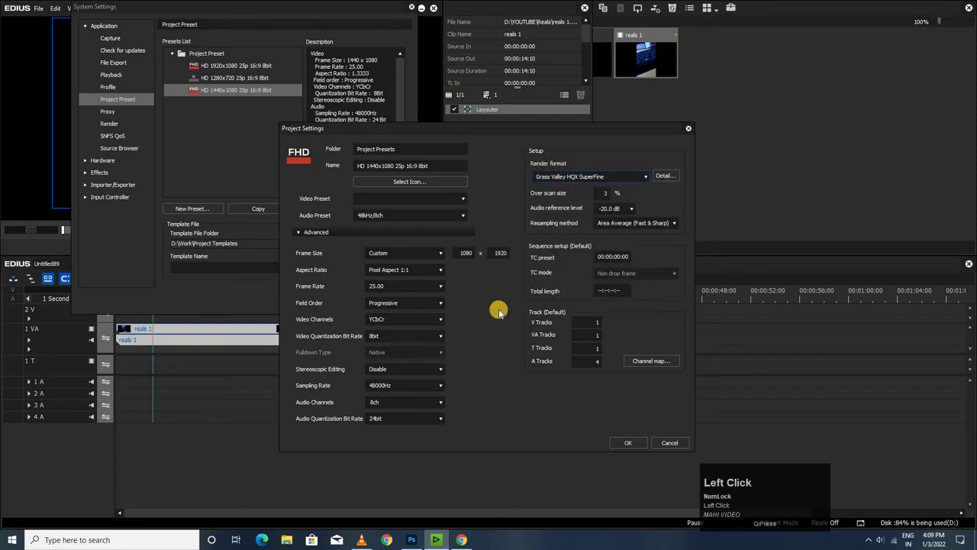
click(620, 443)
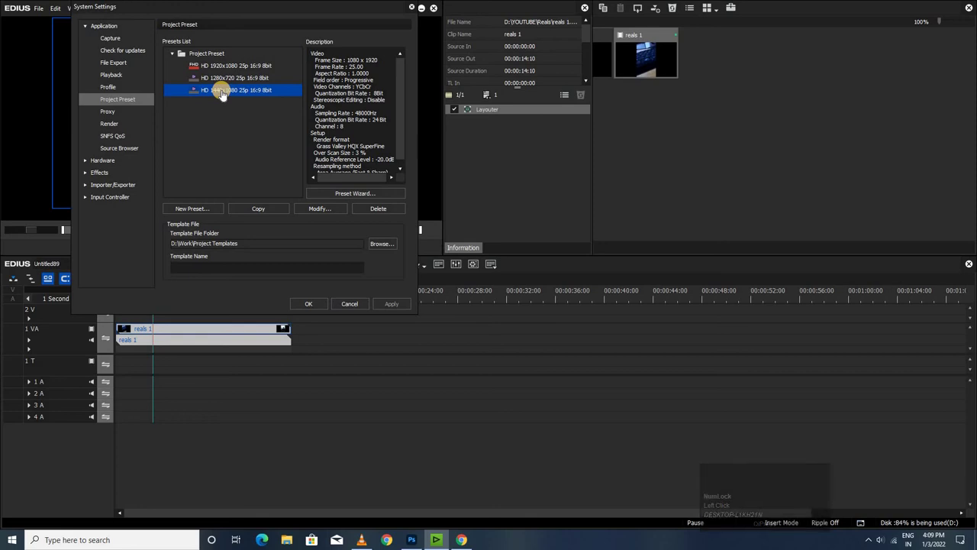
click(310, 304)
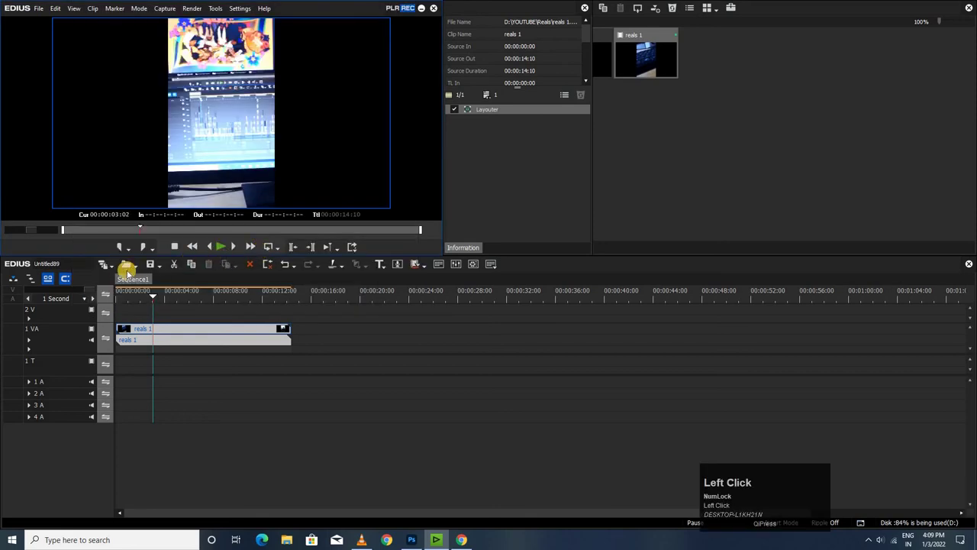
Step: Create a new project based on the modified HD 1440x1080 25p 16:9 8bit preset
click(112, 267)
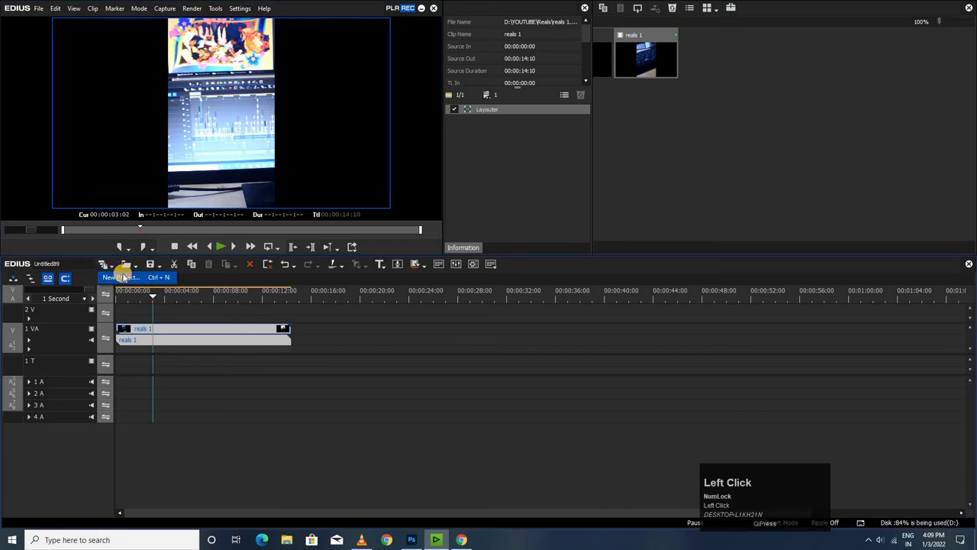
click(486, 411)
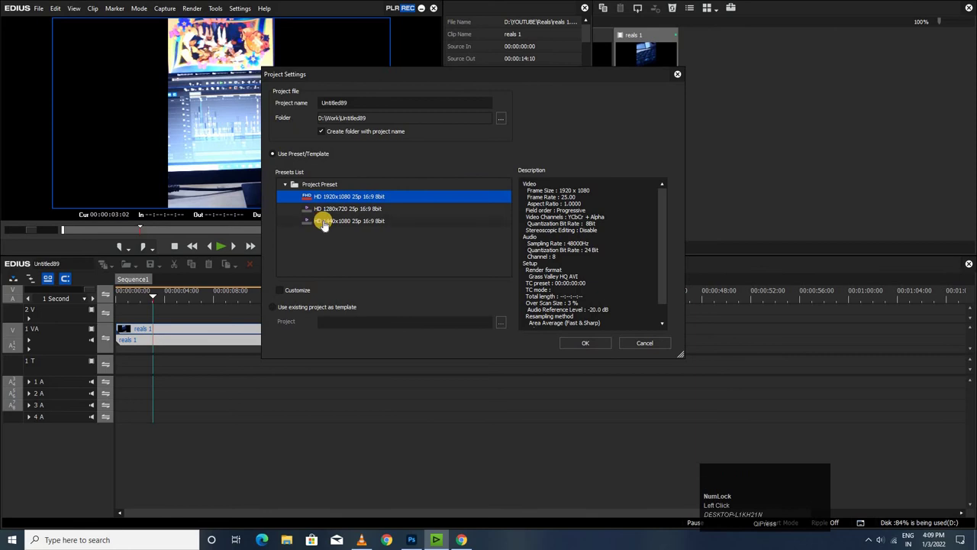
click(336, 221)
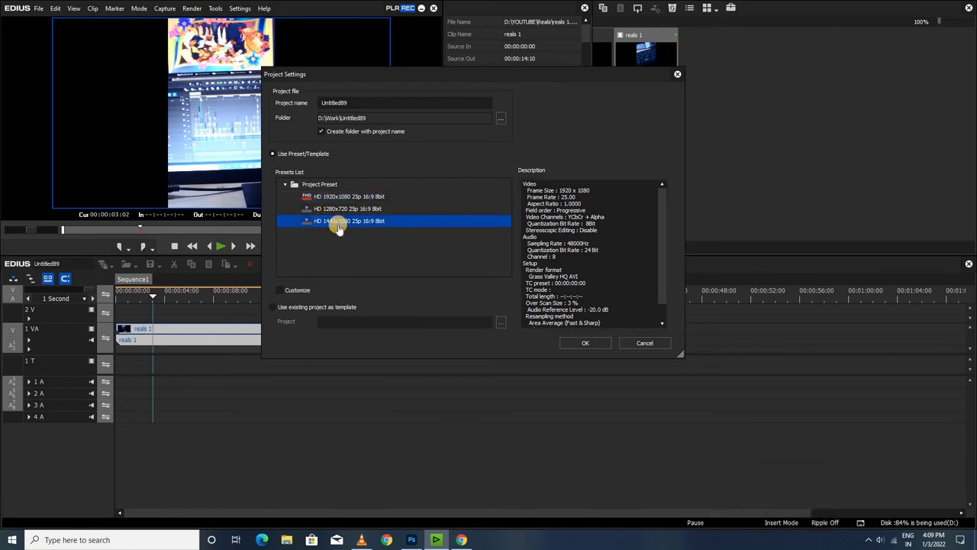
click(578, 342)
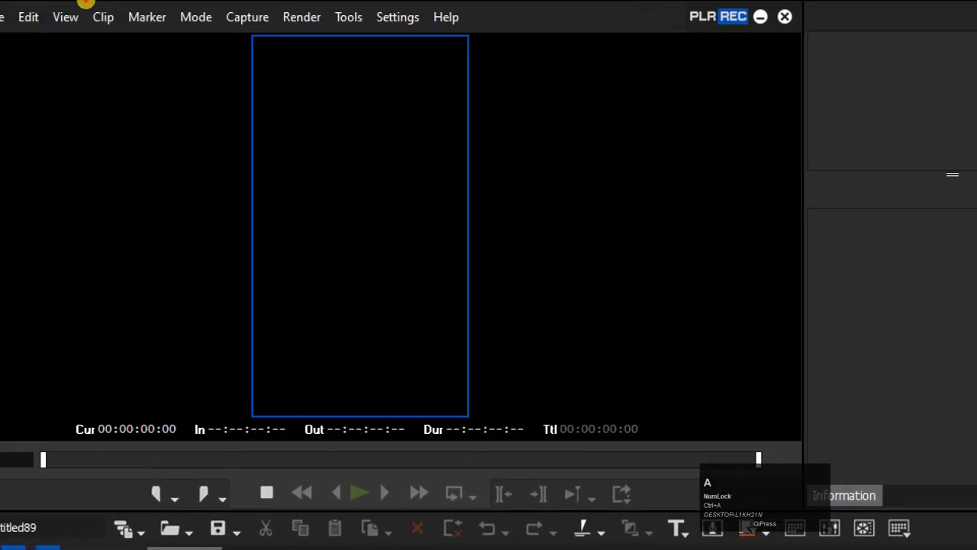
click(179, 41)
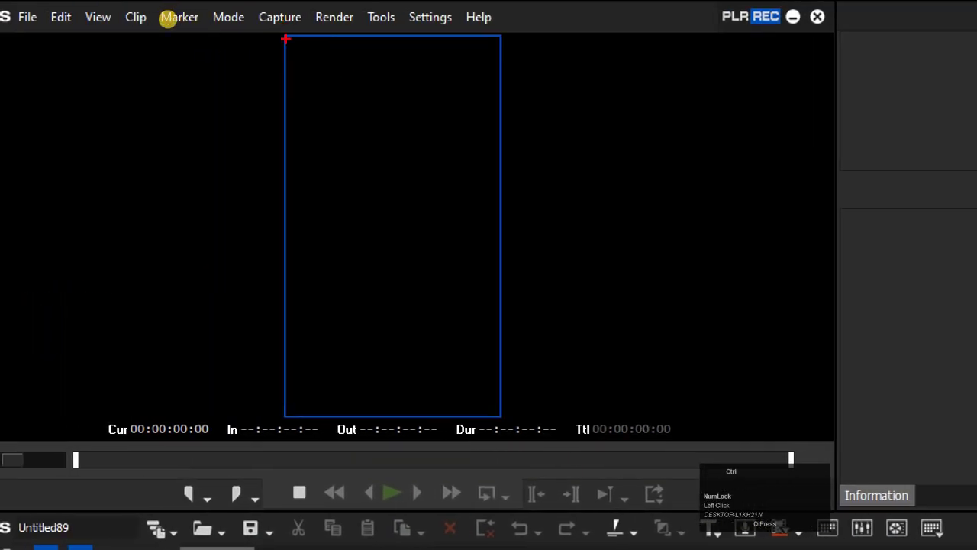
mouse_move(286, 38)
mouse_down()
mouse_move(478, 424)
mouse_move(503, 413)
mouse_up()
key(ctrl+a)
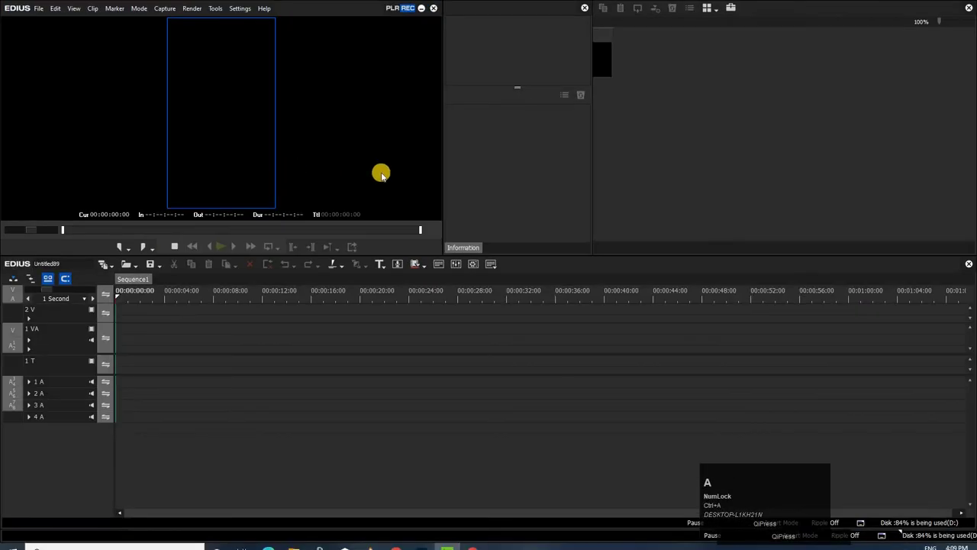
Step: Import the "reals 1" video, place it at the start of the 1 VA track, and scrub it back to 00:00:00:00
click(634, 130)
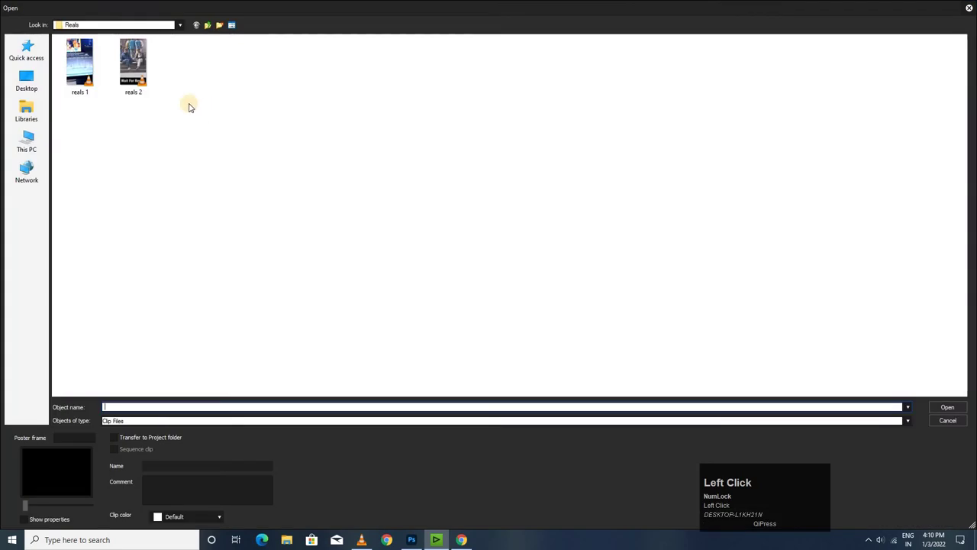
double_click(79, 65)
drag(628, 59, 120, 334)
drag(161, 298, 127, 308)
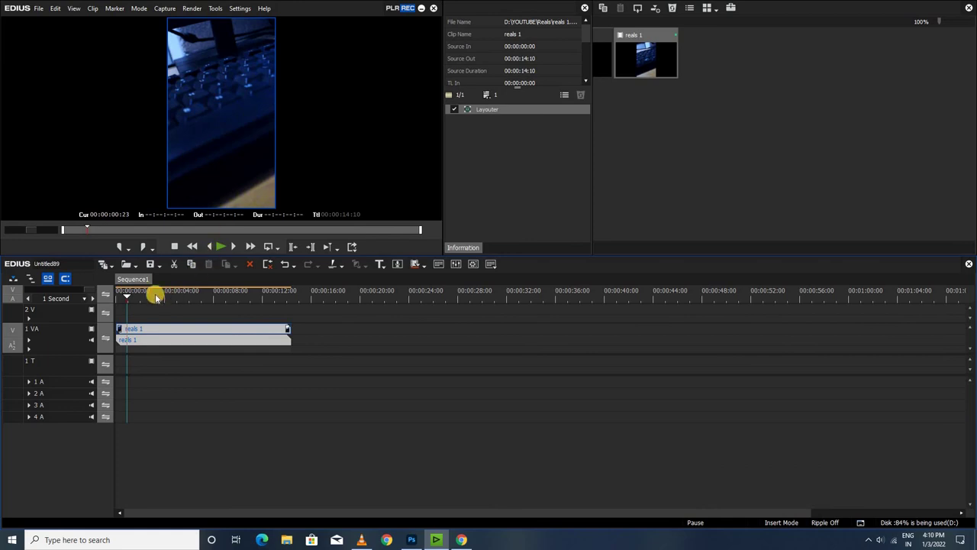
drag(197, 297, 118, 300)
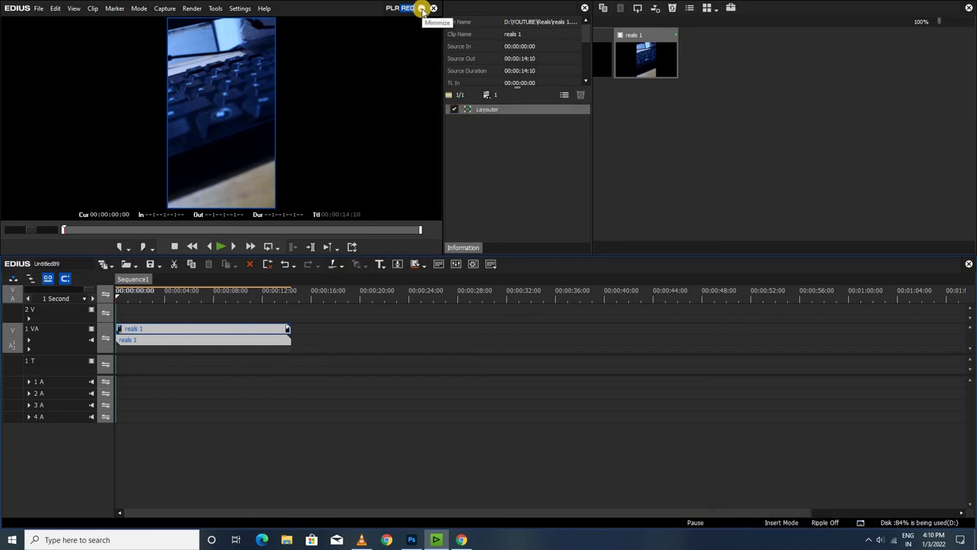
Step: Minimize the EDIUS window to show the desktop
click(422, 9)
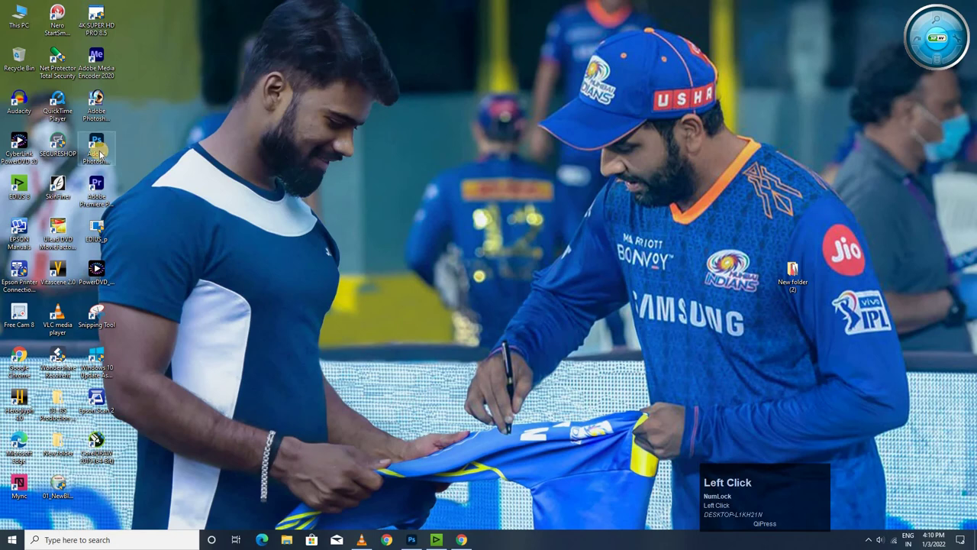
key(ctrl)
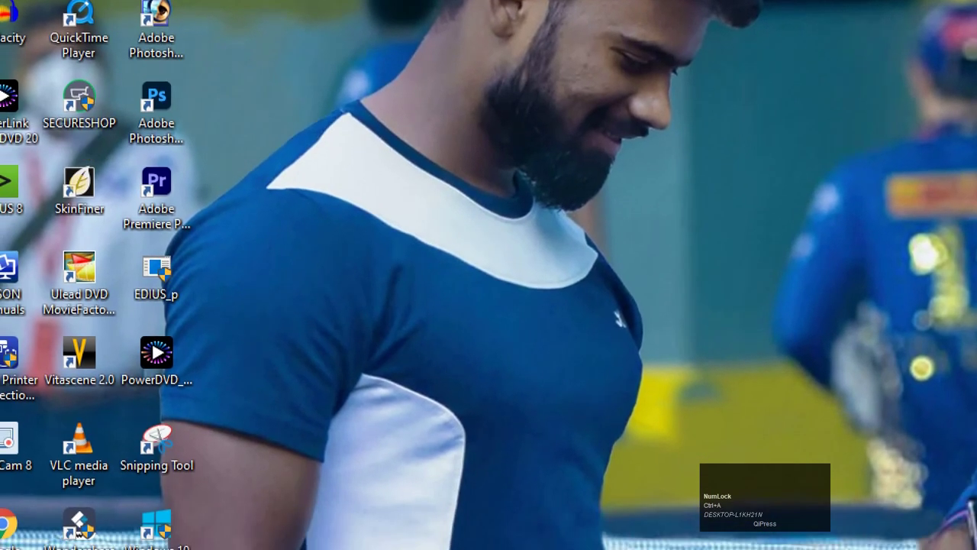
click(125, 180)
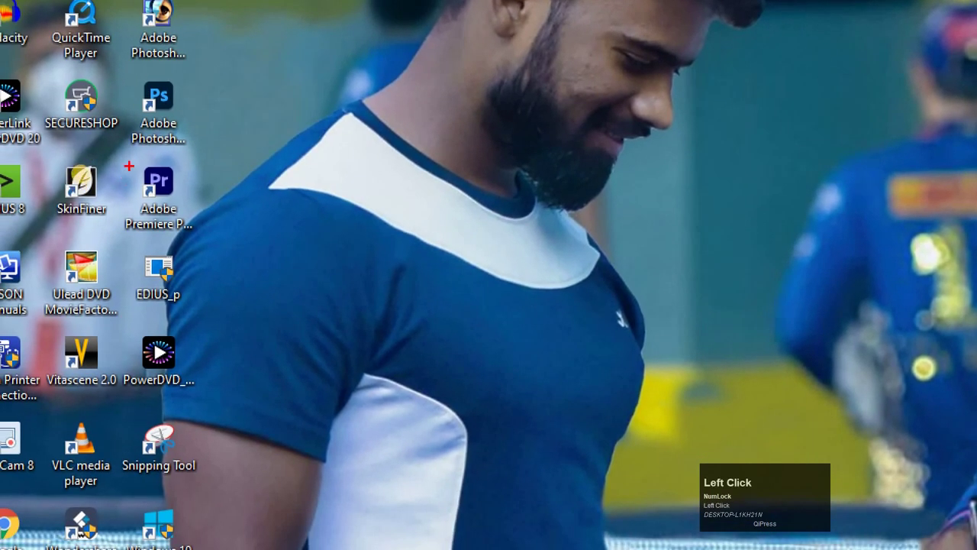
mouse_move(122, 161)
mouse_down()
mouse_move(164, 193)
mouse_move(192, 239)
mouse_up()
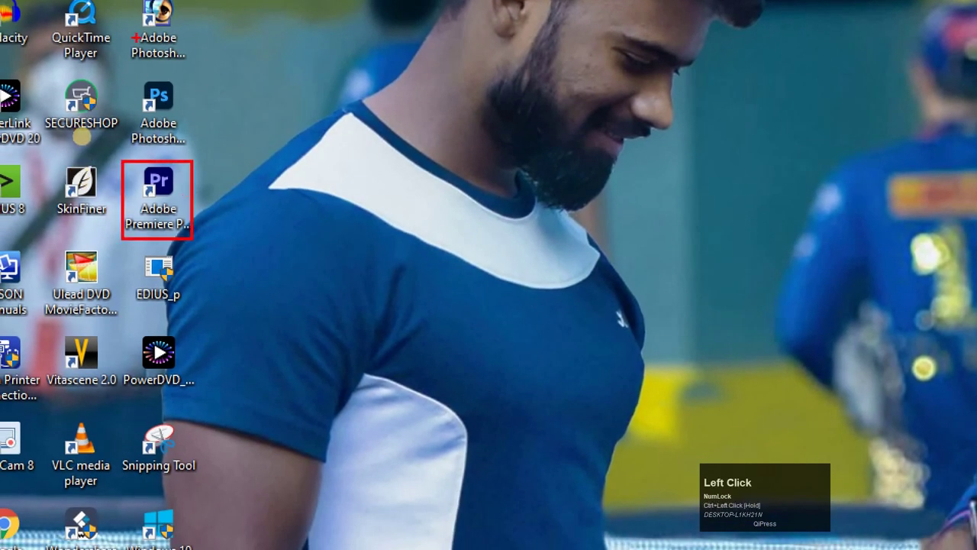
drag(122, 67, 183, 137)
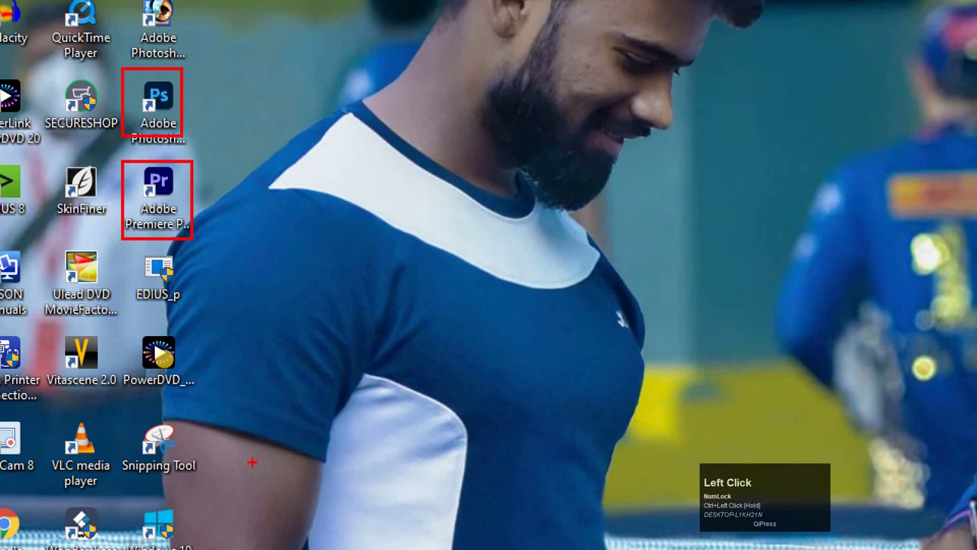
scroll(88, 183, down, 3)
key(ctrl)
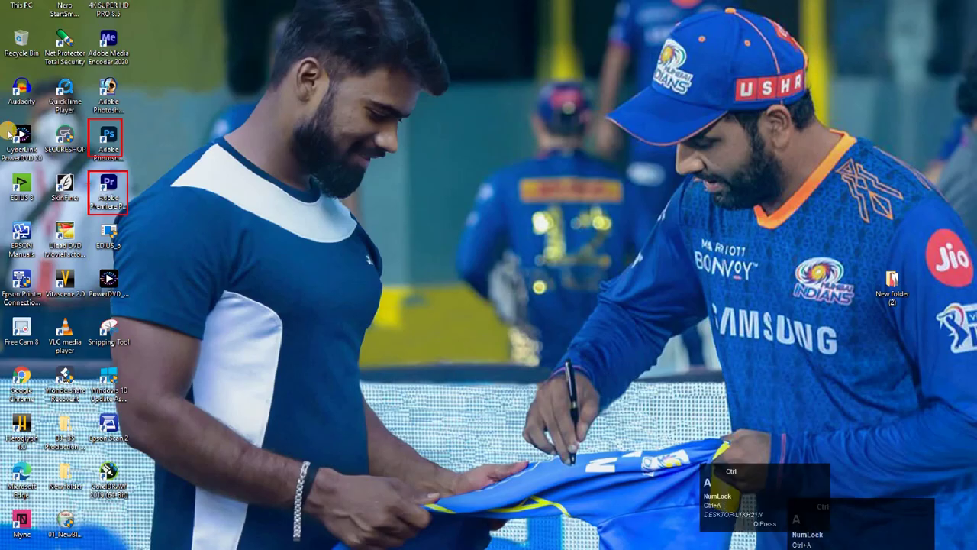
key(Escape)
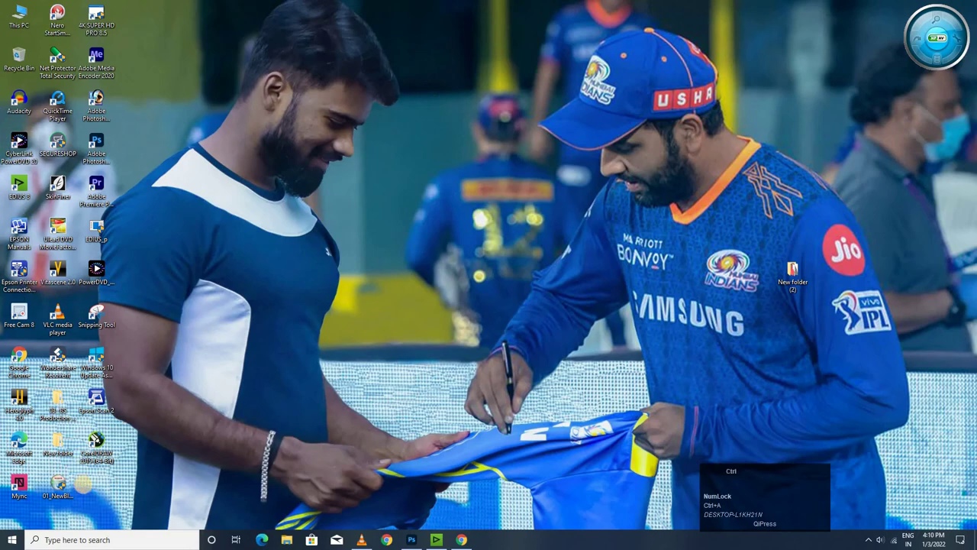
key(ctrl+a)
click(93, 465)
drag(90, 378, 158, 471)
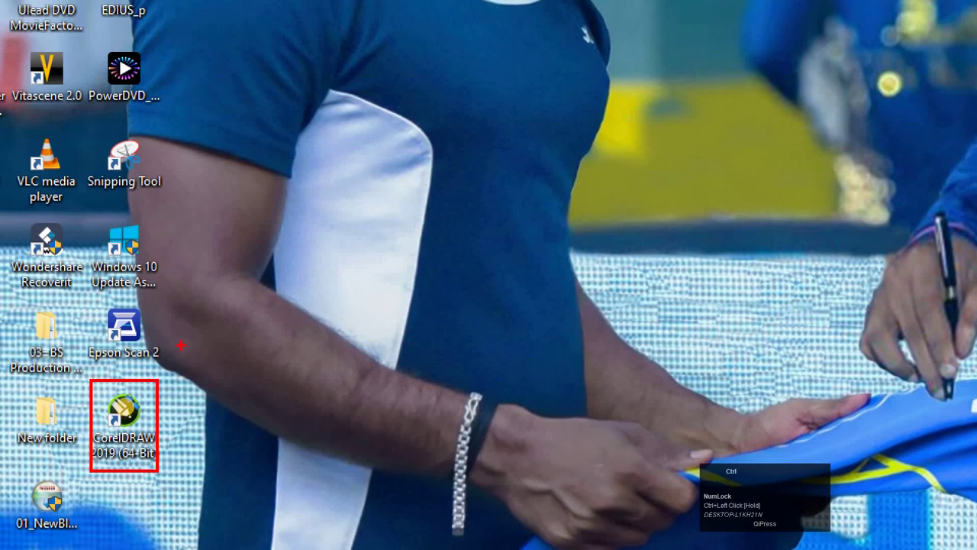